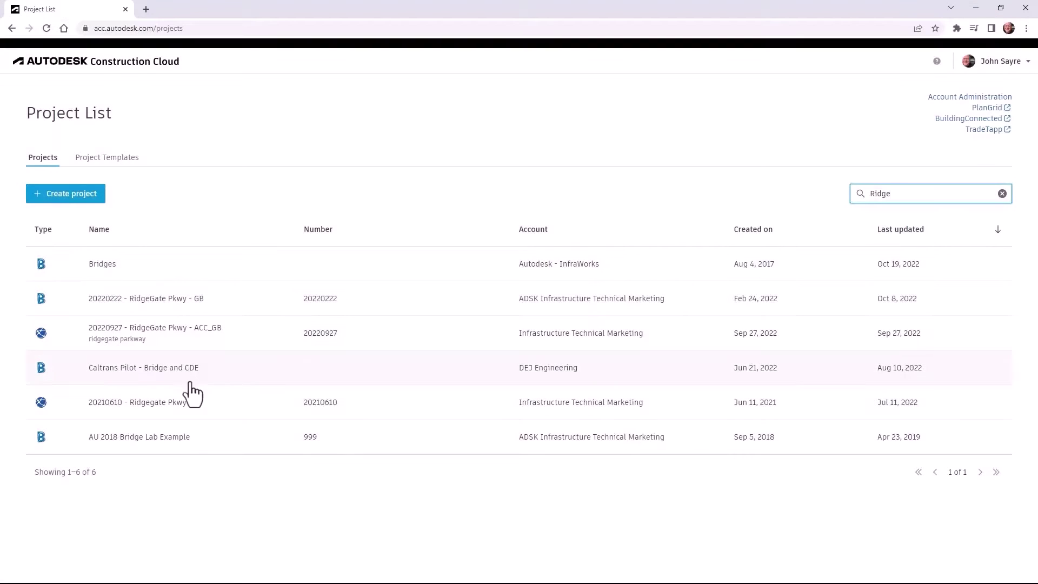
Open the 20210610 - Ridgegate Pkwy project from the filtered project list
click(135, 408)
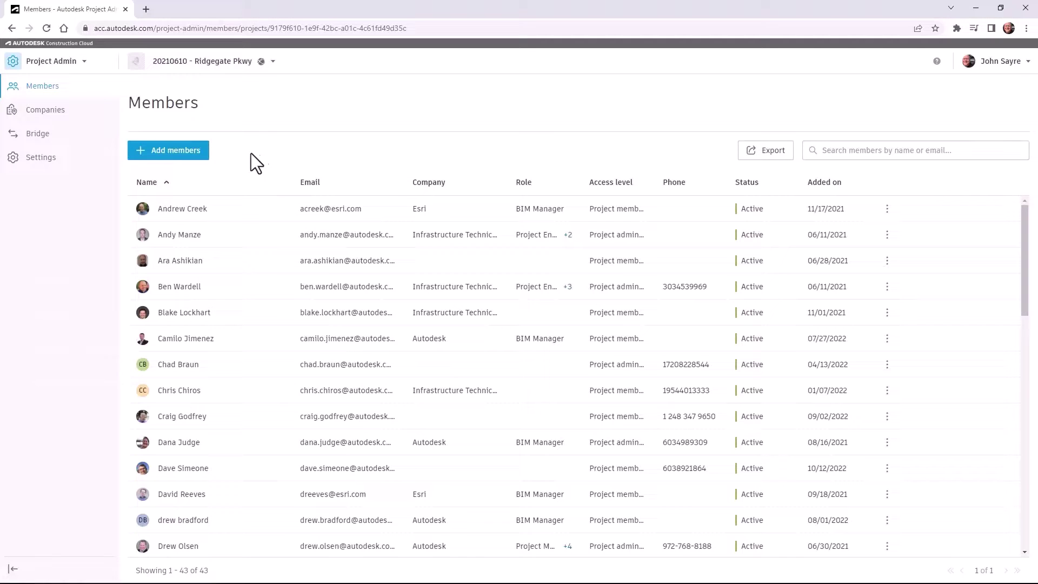
click(170, 152)
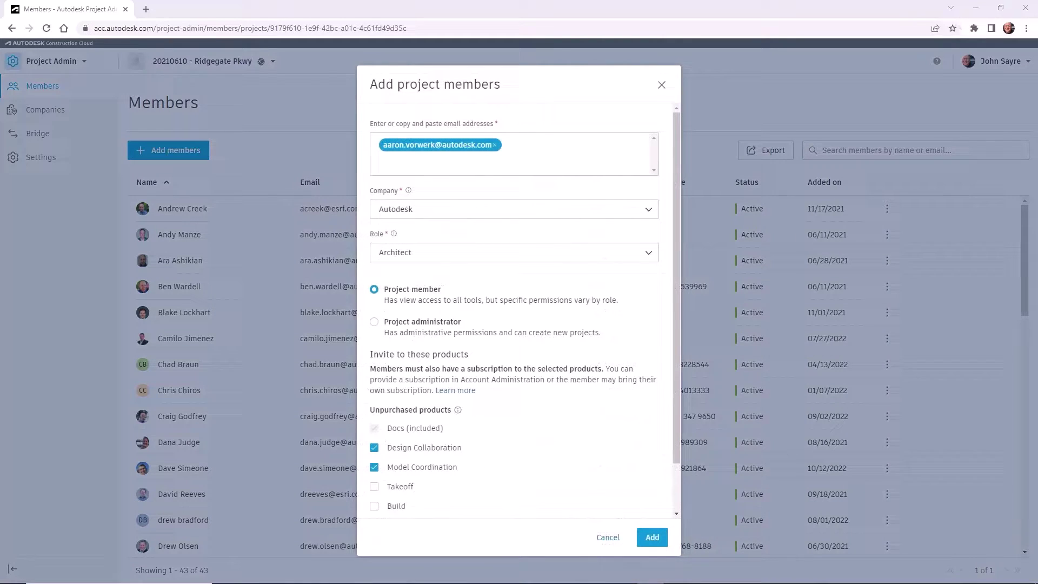
click(652, 539)
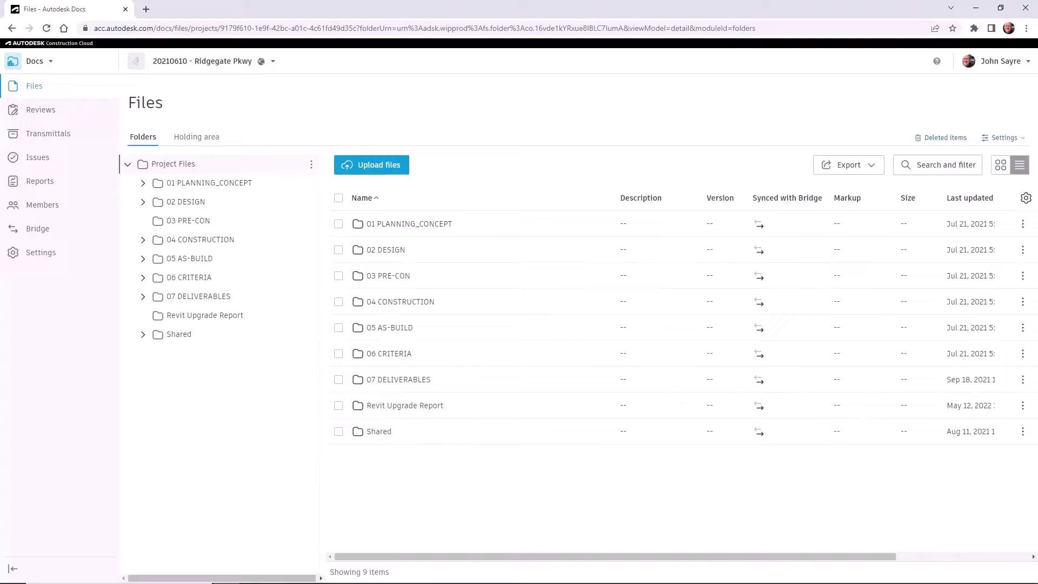
click(312, 166)
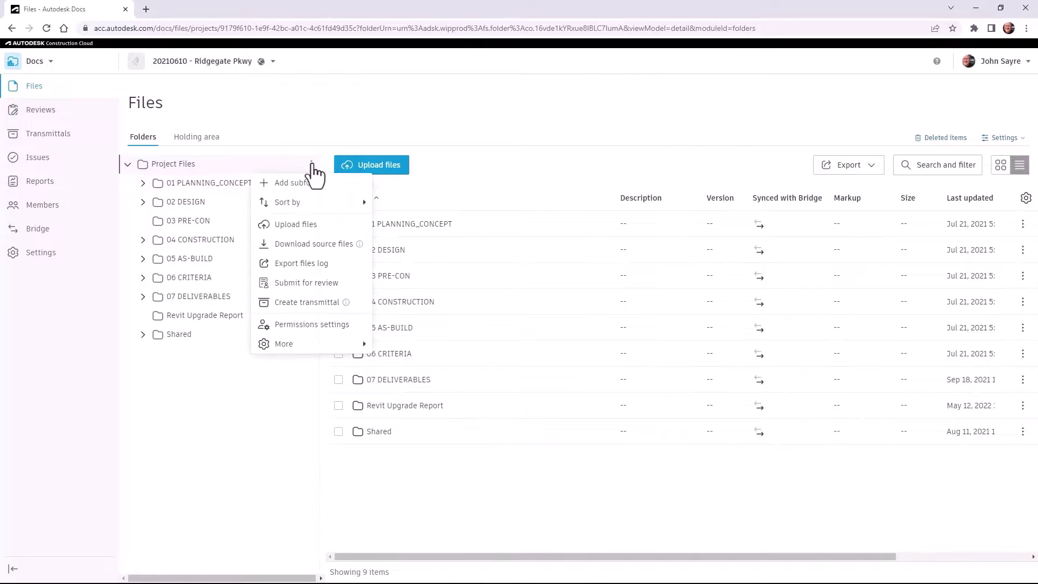
click(309, 329)
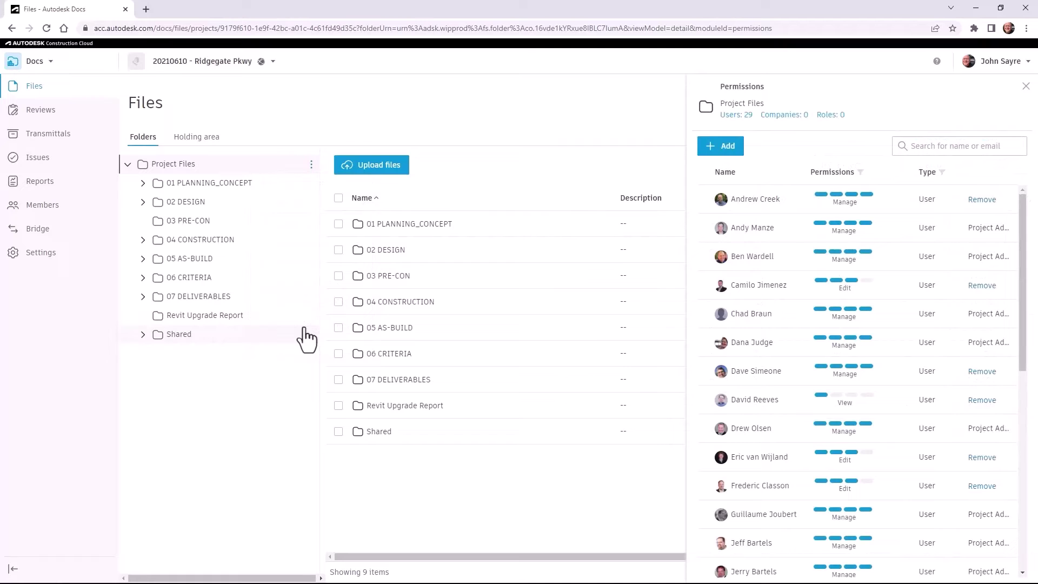
click(725, 151)
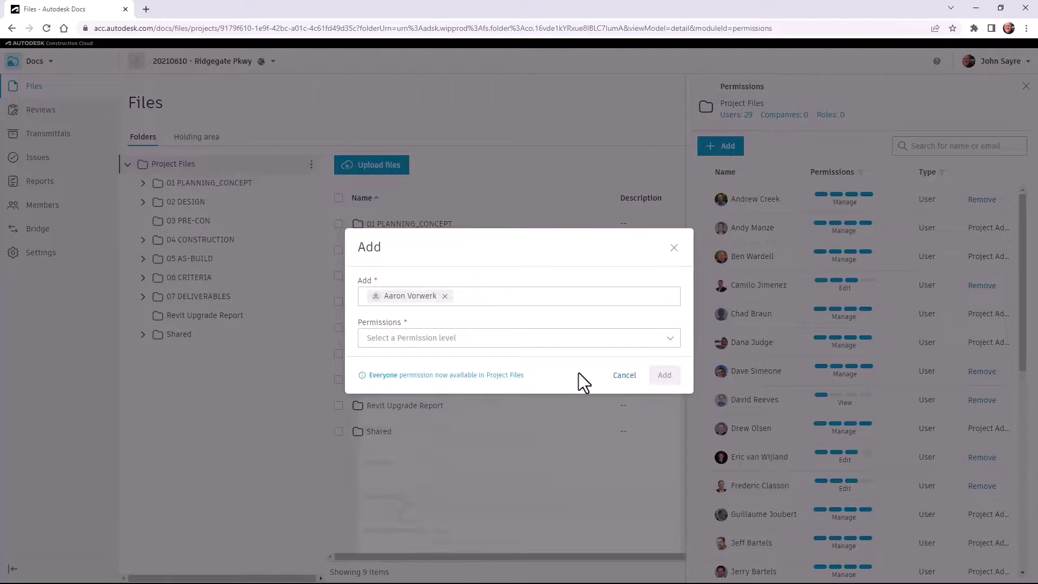
click(519, 338)
click(406, 506)
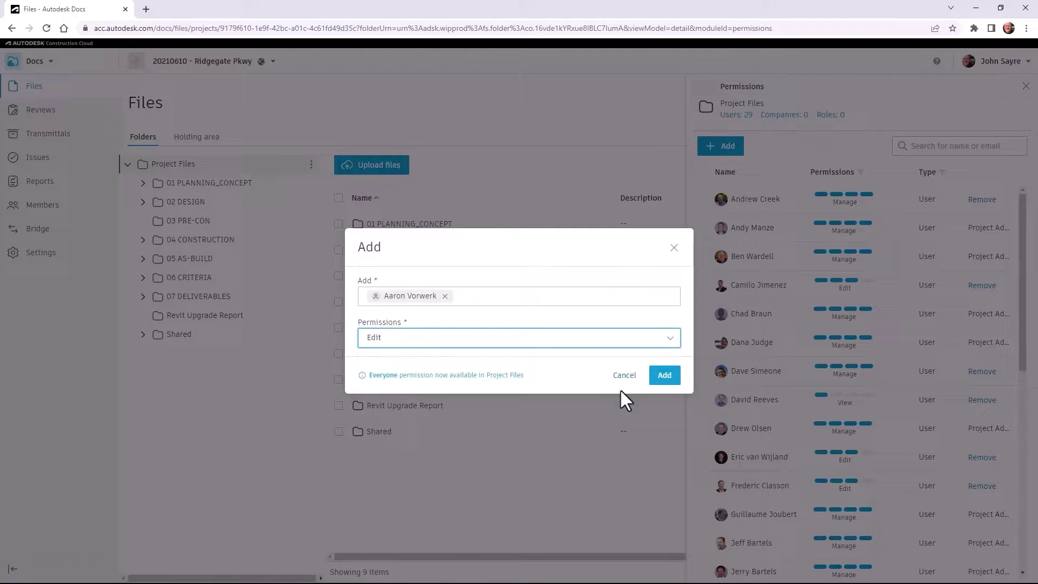
click(666, 376)
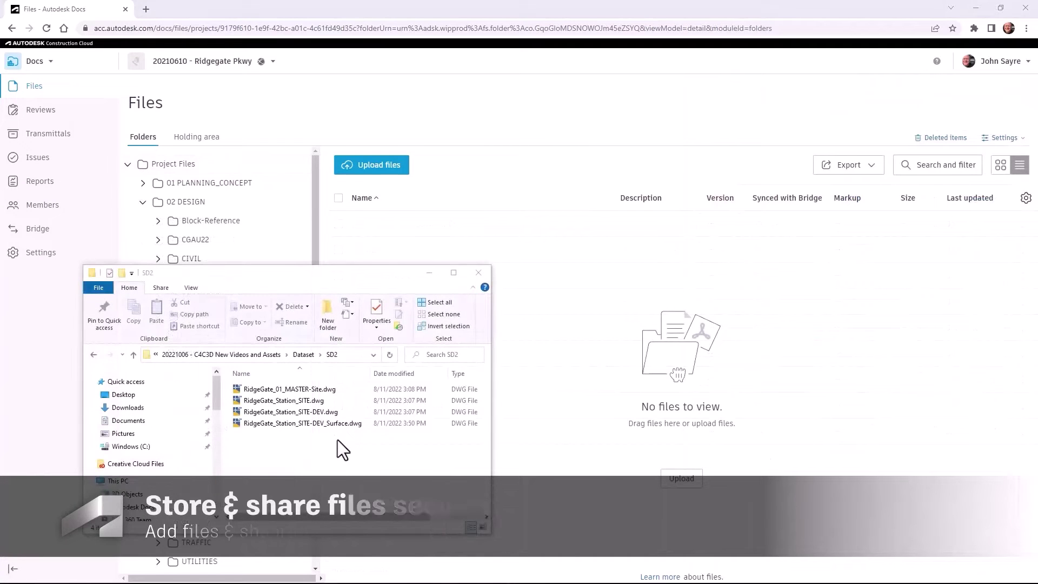
Select all four RidgeGate DWG files and drag them into the SD2 folder
click(293, 390)
key(ctrl+a)
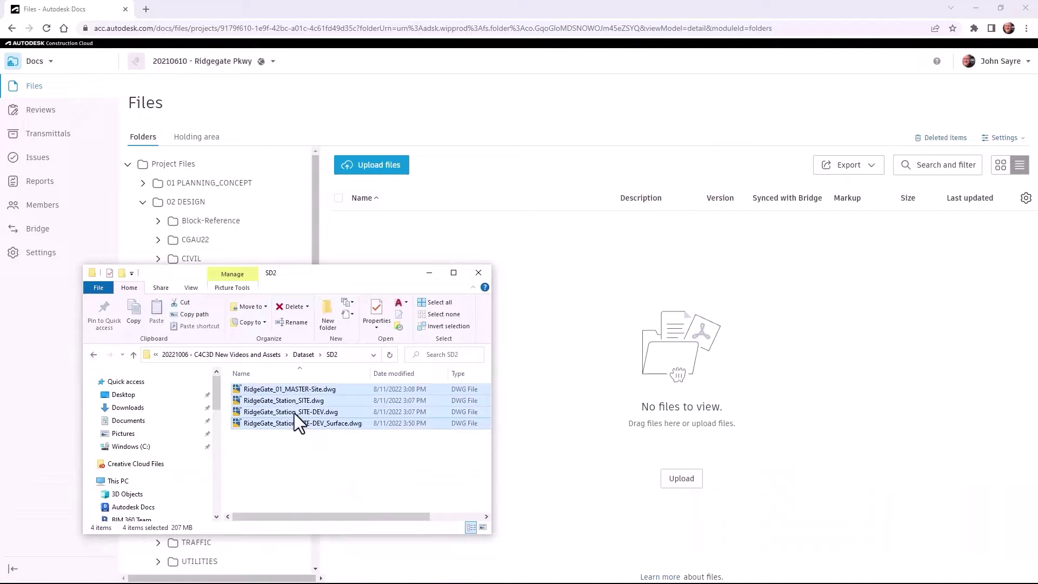
drag(290, 392, 591, 372)
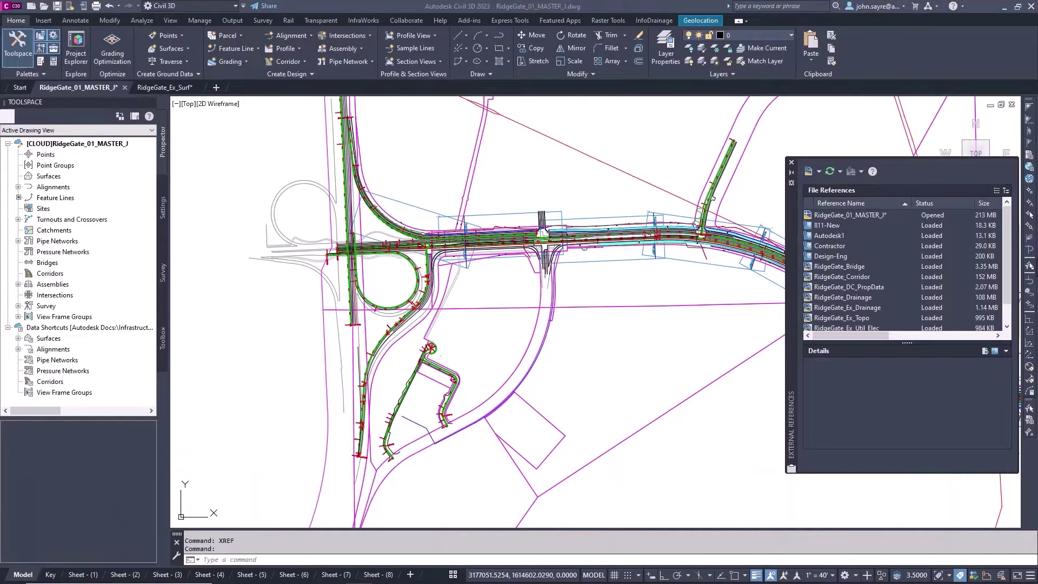
Attach the Floodplain drawing as a DWG reference
click(809, 172)
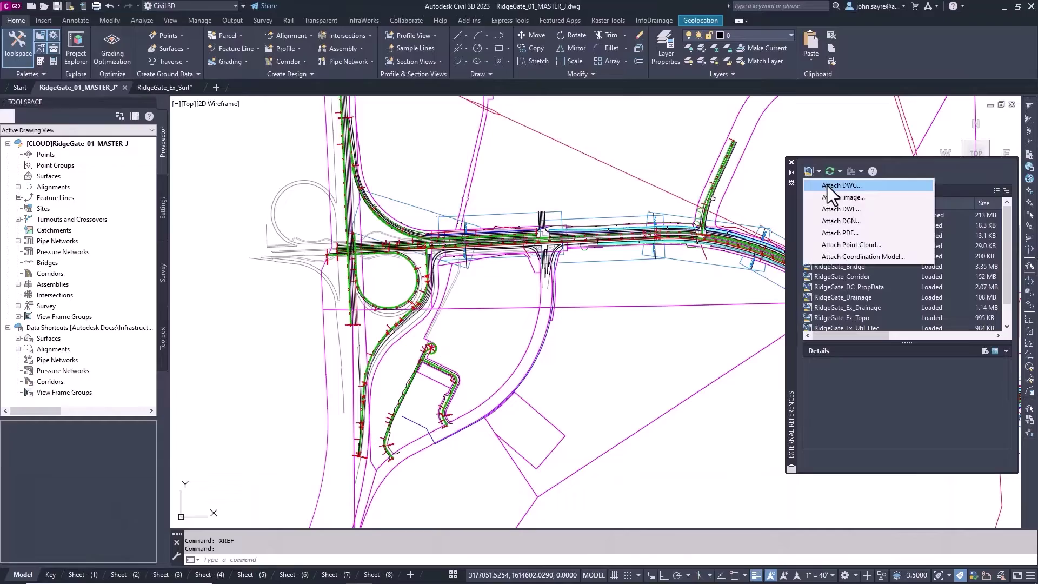
click(831, 188)
click(557, 401)
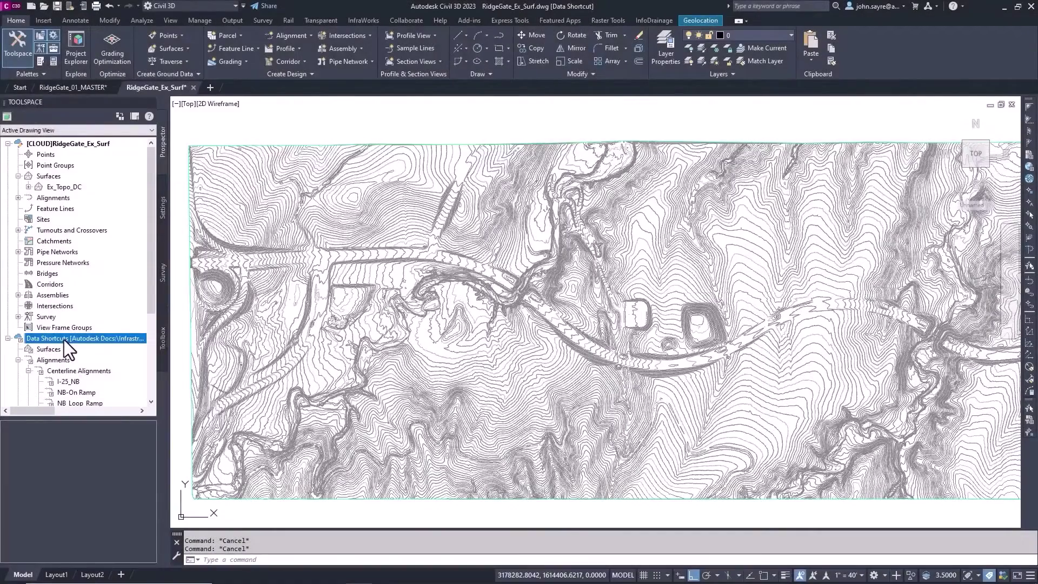
Create a data shortcut for the Ex_Topo_DC surface
right_click(63, 339)
click(105, 346)
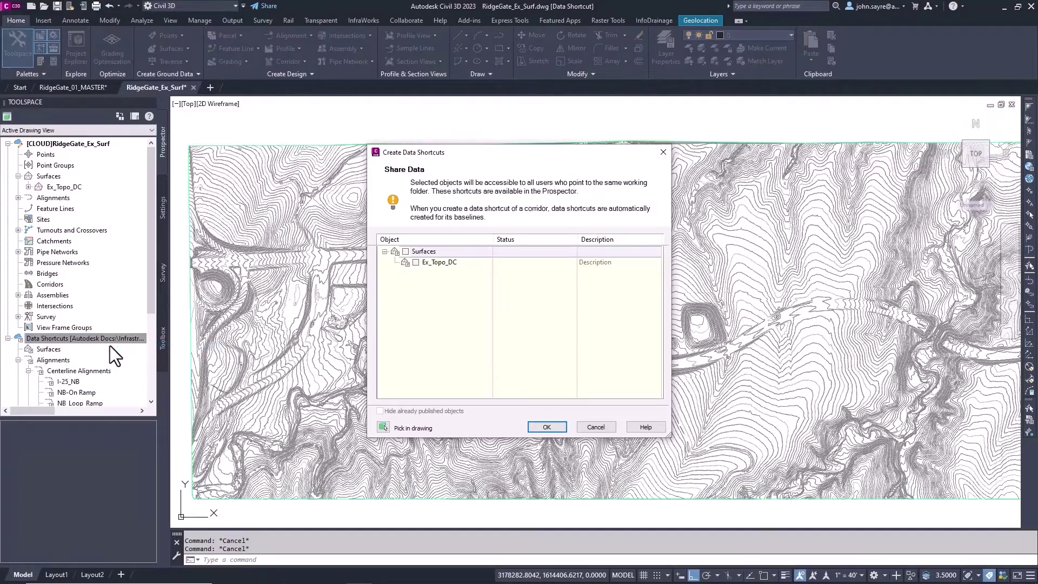
click(407, 252)
click(549, 427)
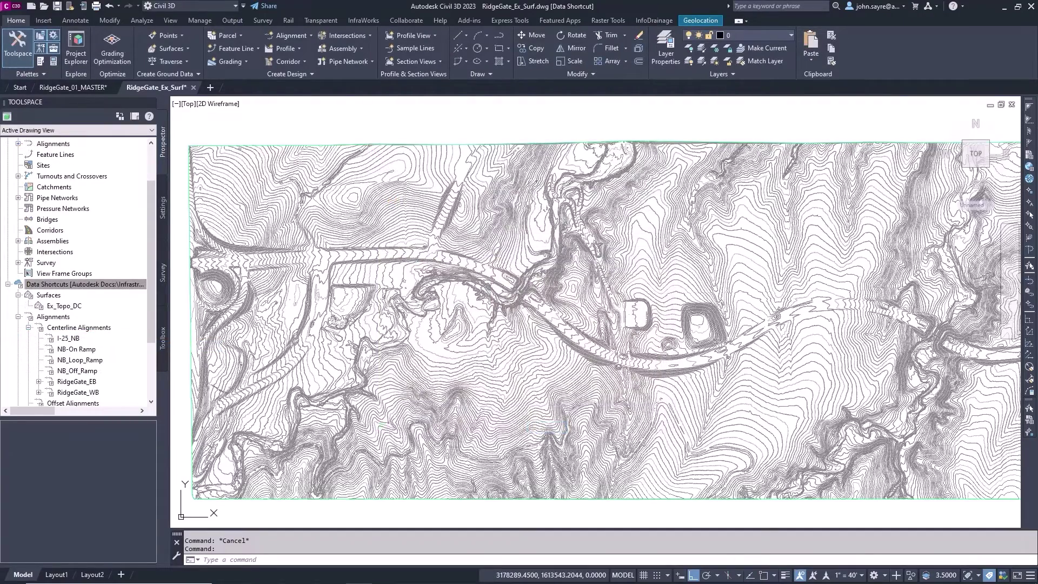
Create a reference to the Ex_Topo_DC surface in RidgeGate_01_MASTER_J
key(ctrl+Tab)
right_click(94, 358)
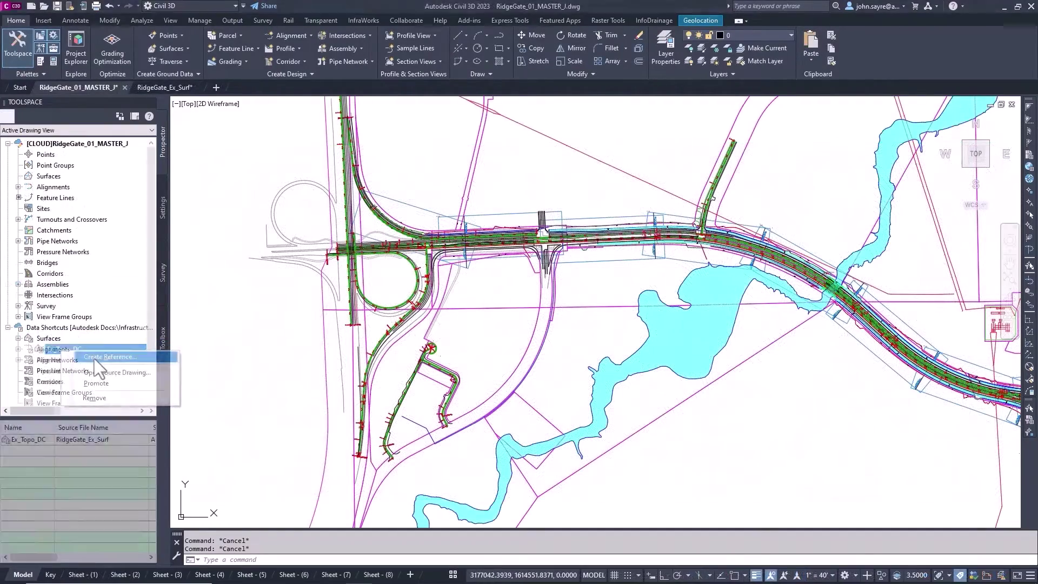
click(94, 359)
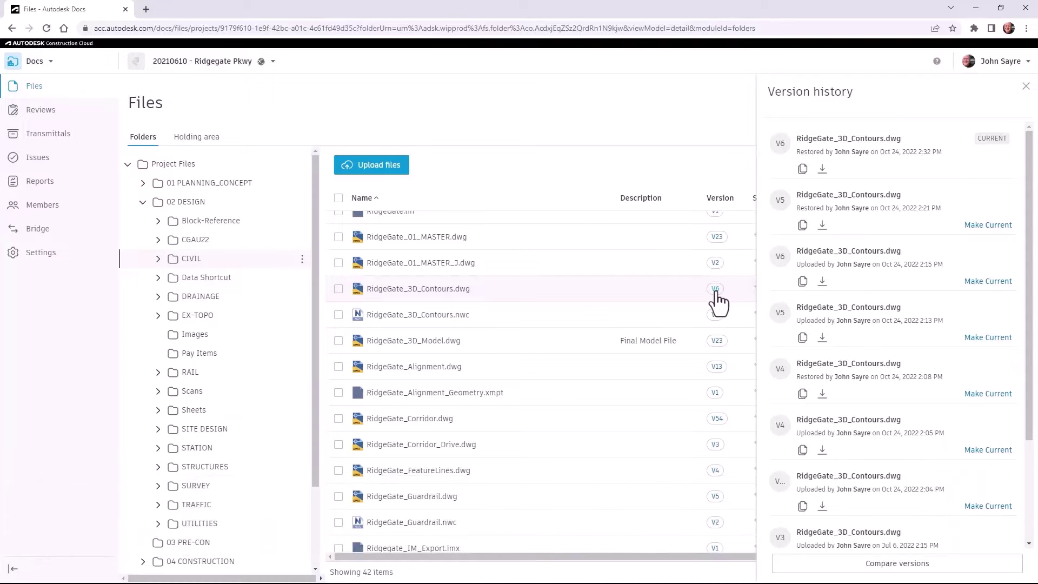
Compare v6 against v5 of the contours drawing and slide to reveal the differences
click(888, 565)
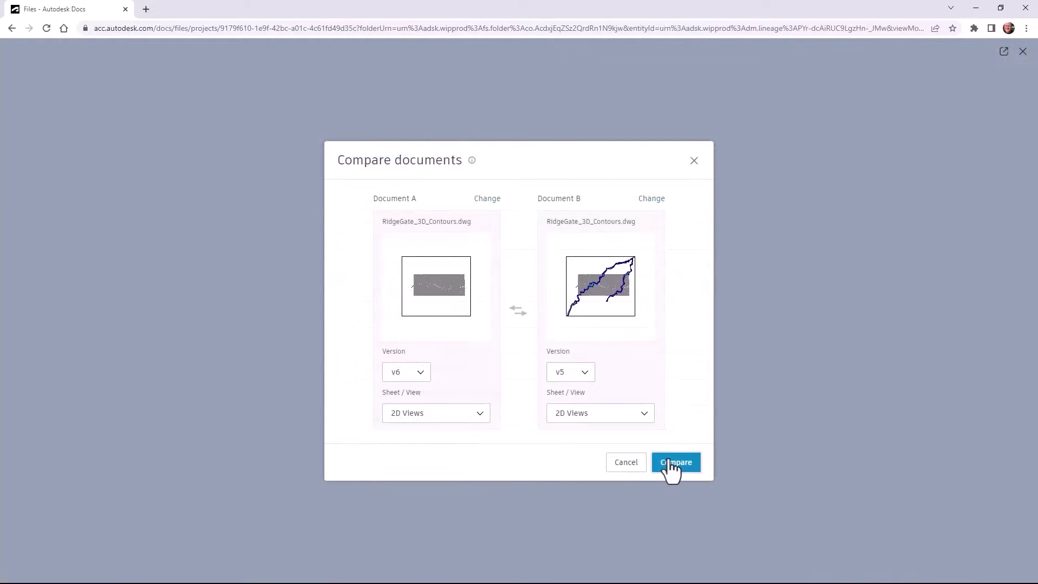
click(672, 467)
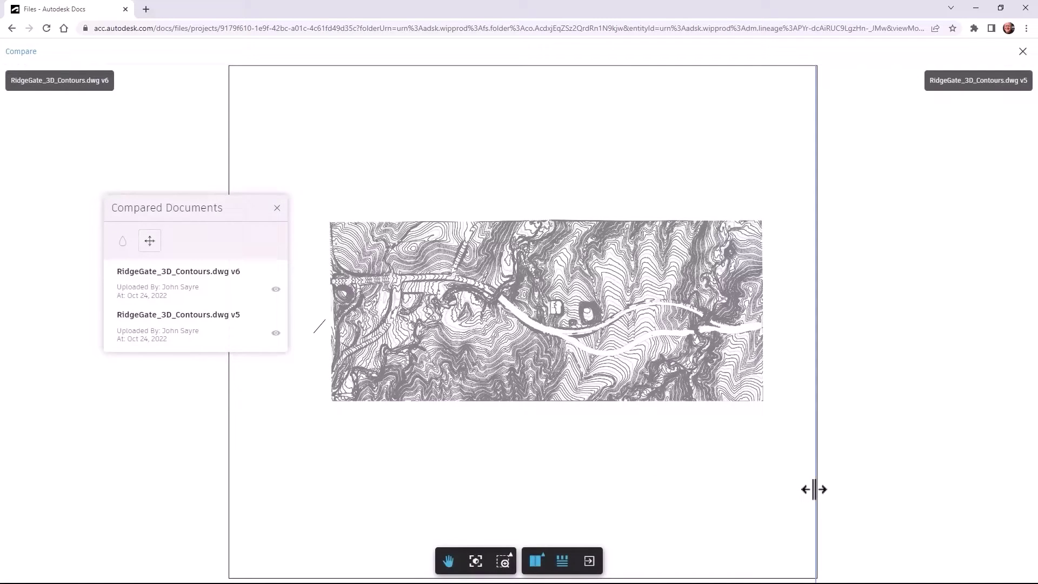
mouse_move(815, 489)
mouse_down()
mouse_move(224, 511)
mouse_move(816, 514)
mouse_up()
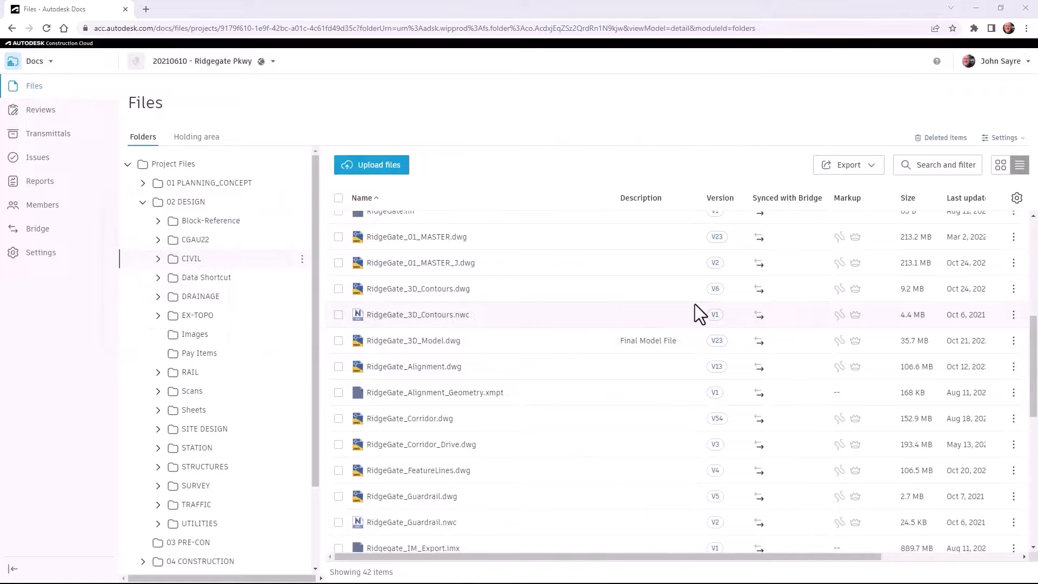
From the V6 version badge, make V5 current and confirm the restore
click(716, 290)
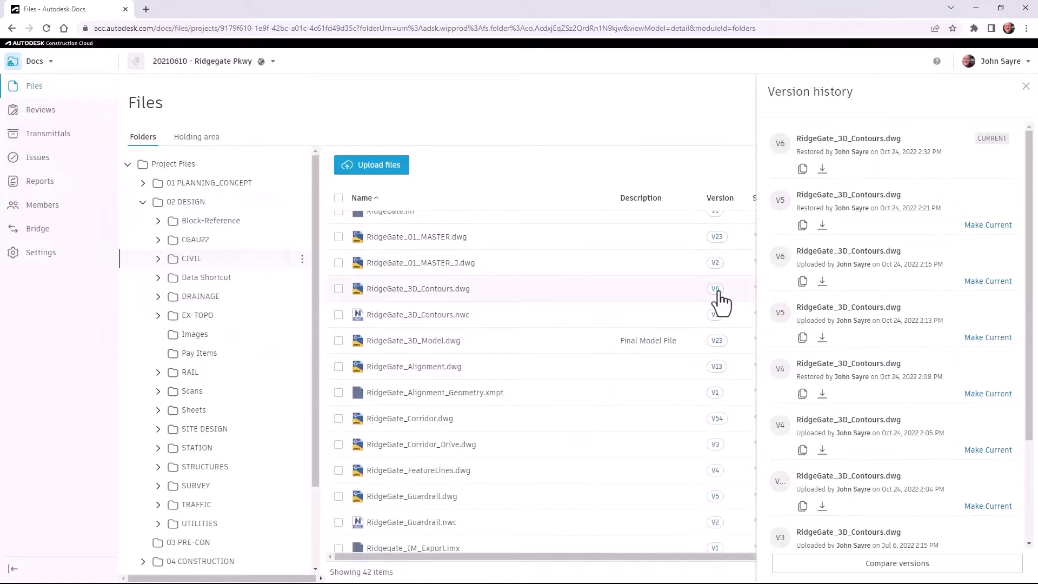
click(988, 226)
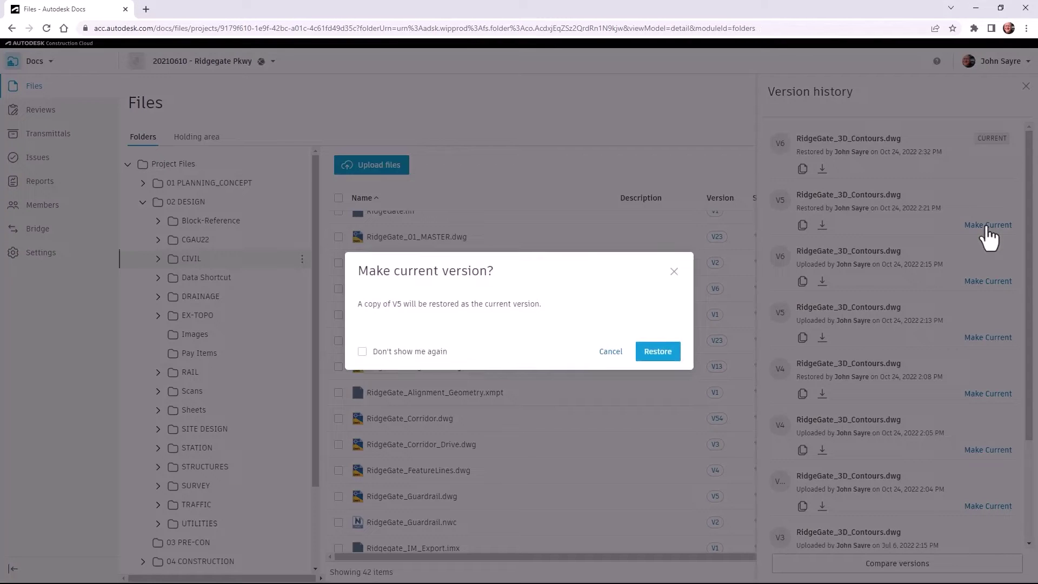
click(658, 352)
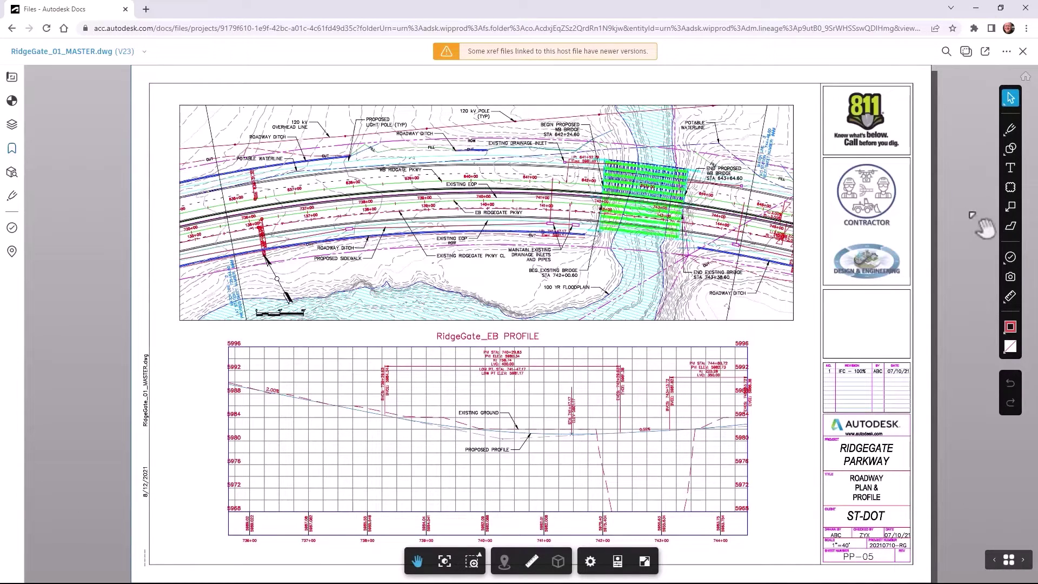
Draw a revision cloud around the bridge and place an Existing Condition issue there
click(1011, 188)
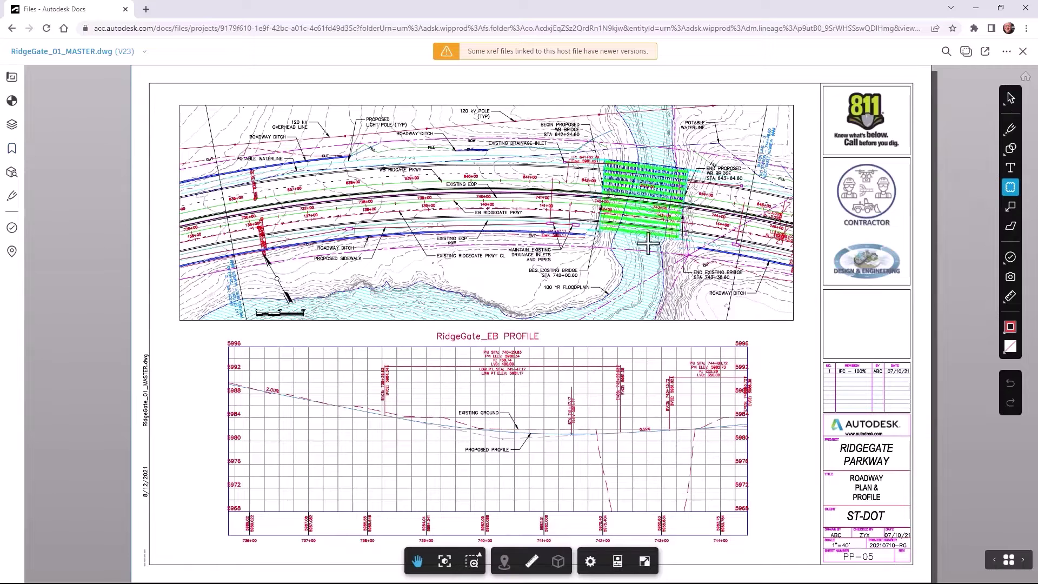
mouse_move(560, 266)
mouse_down()
mouse_move(665, 206)
mouse_move(748, 122)
mouse_up()
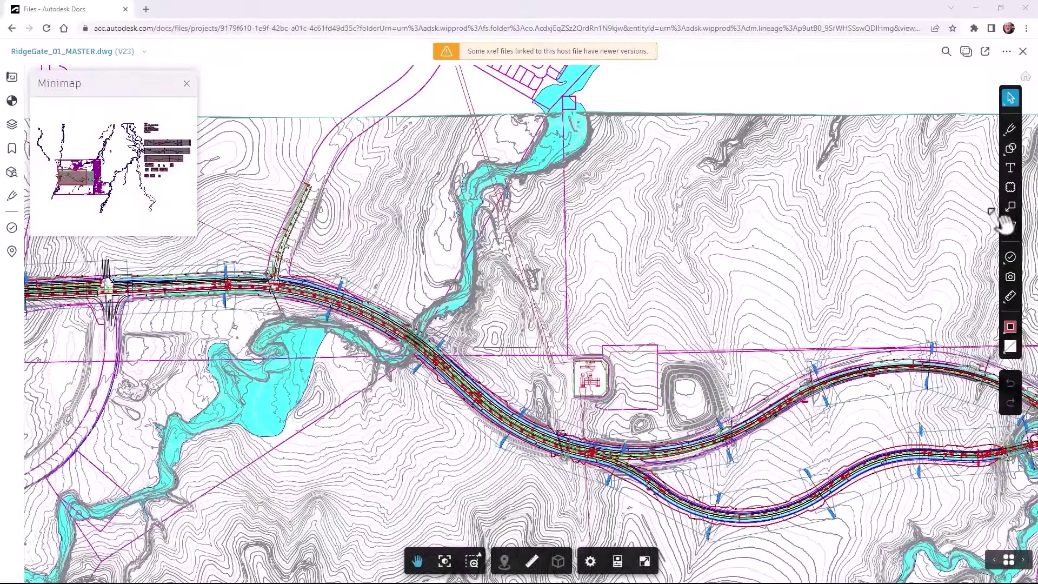
click(1010, 258)
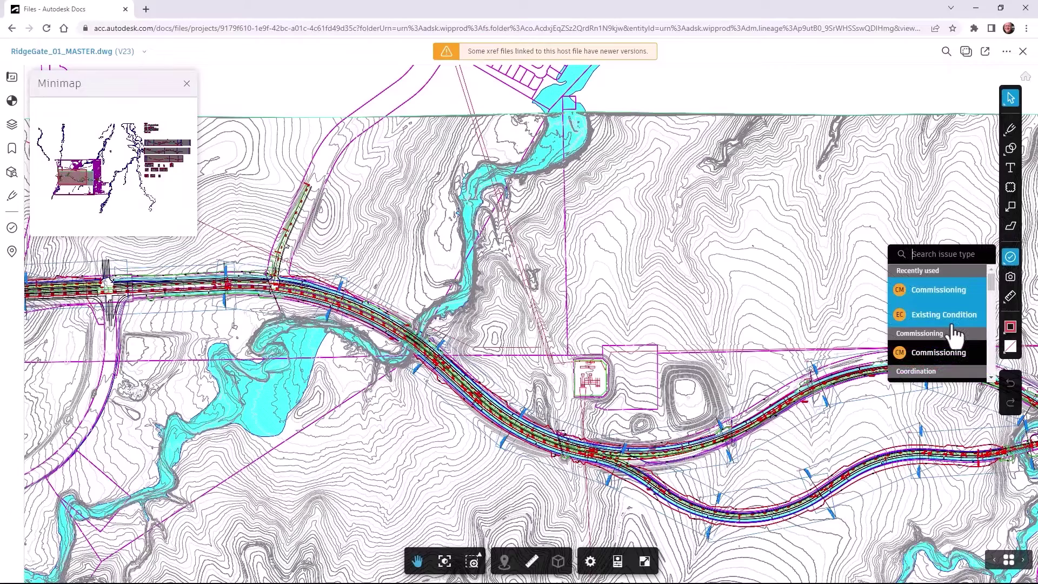
click(944, 315)
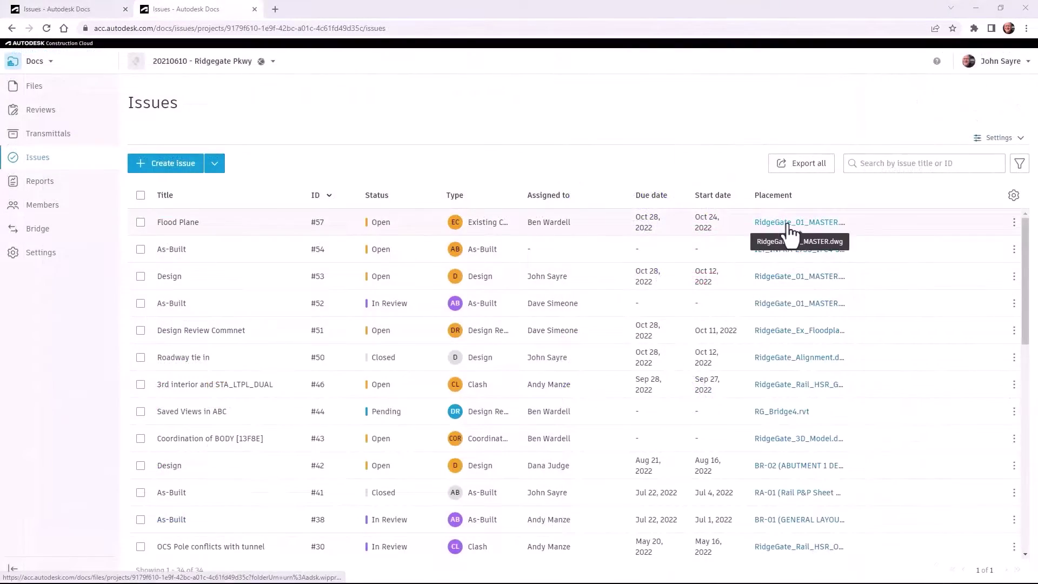
Open issue #57 from its RidgeGate_01_MASTER.dwg placement and set its status to Closed
click(791, 231)
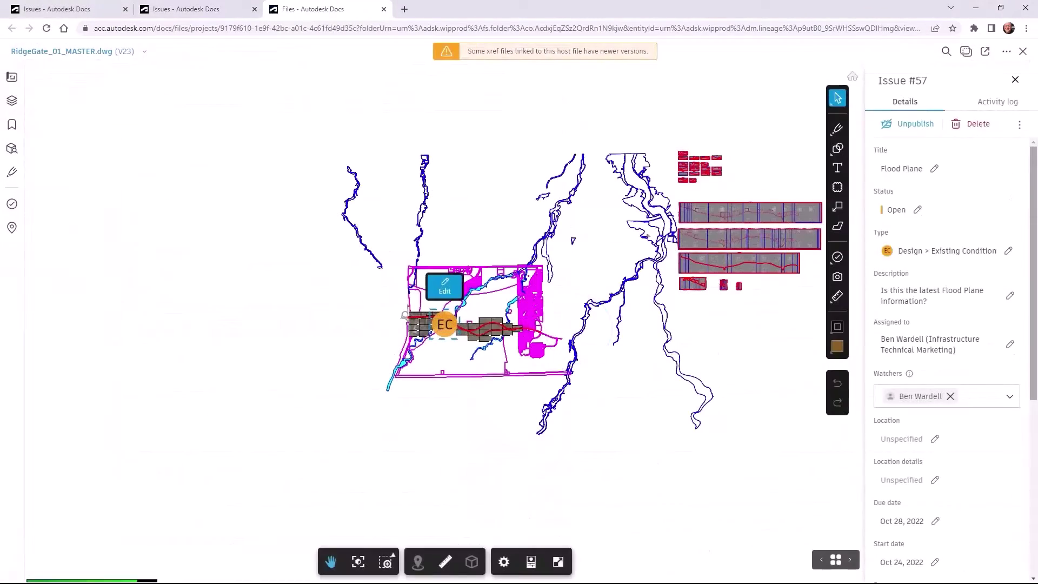
click(900, 213)
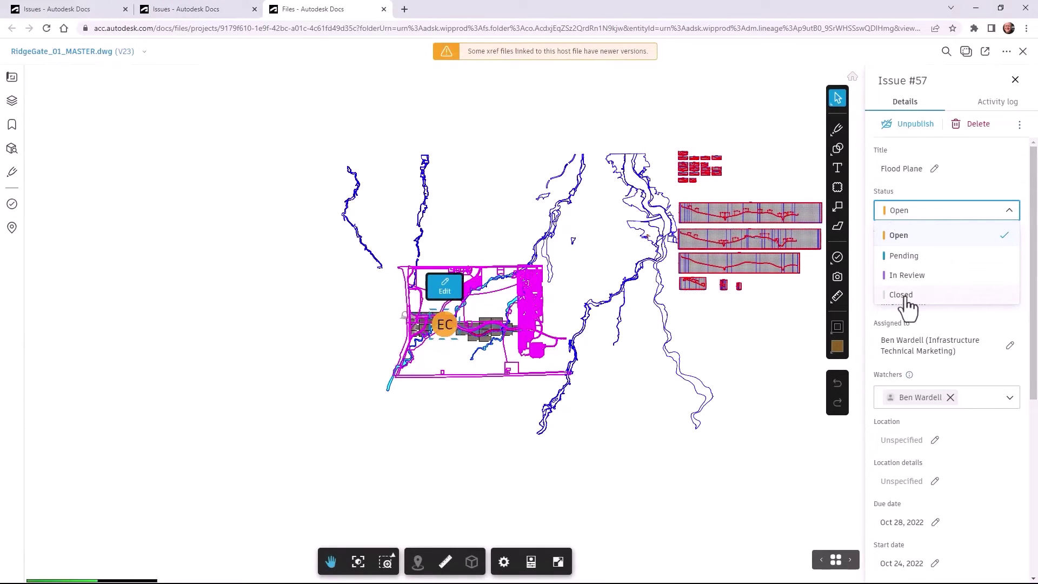
click(907, 297)
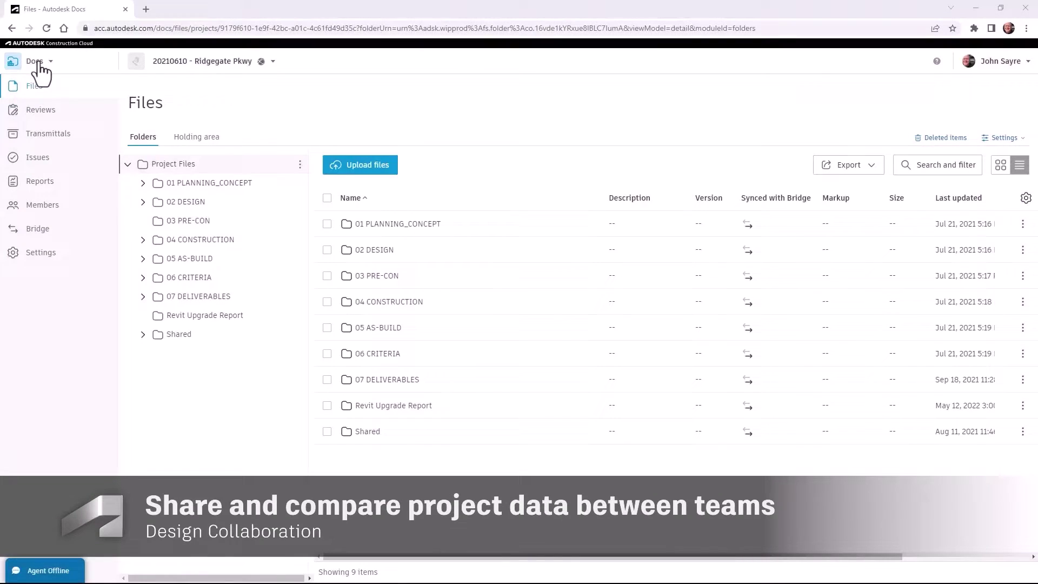
Switch to Design Collaboration and show version changes for the SITE DESIGN project model
click(36, 62)
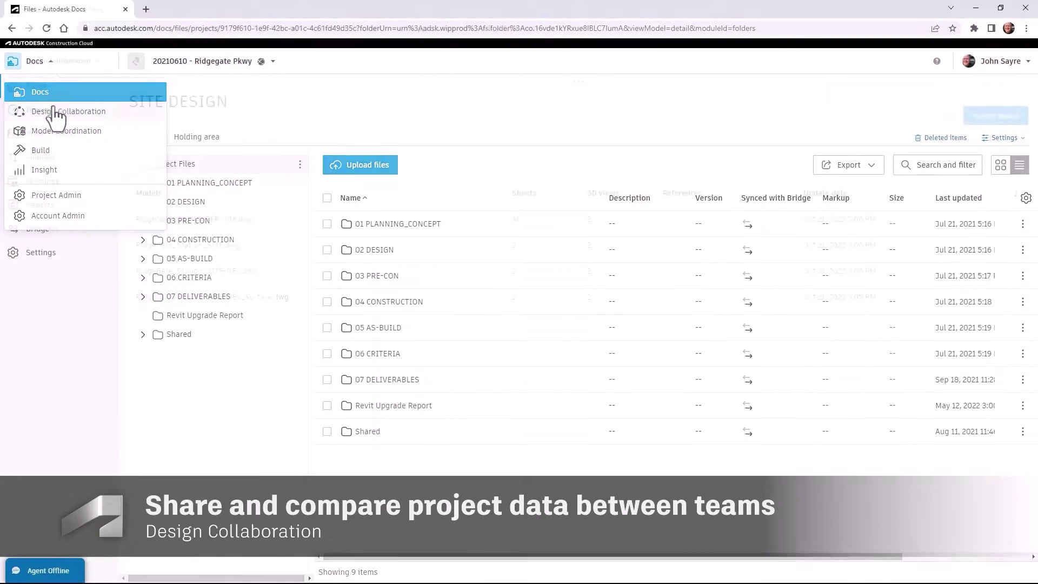
click(29, 111)
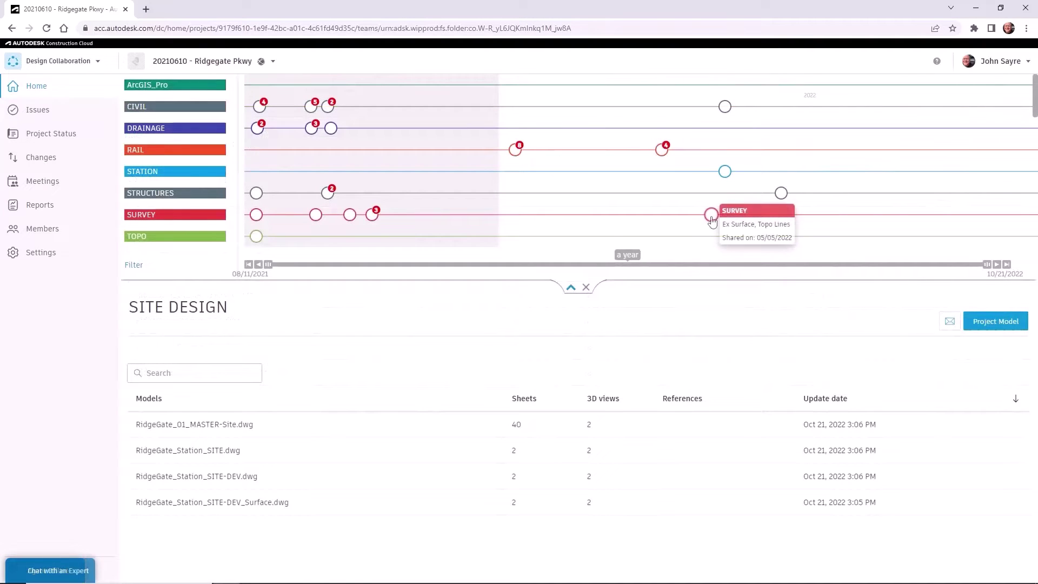
mouse_move(724, 108)
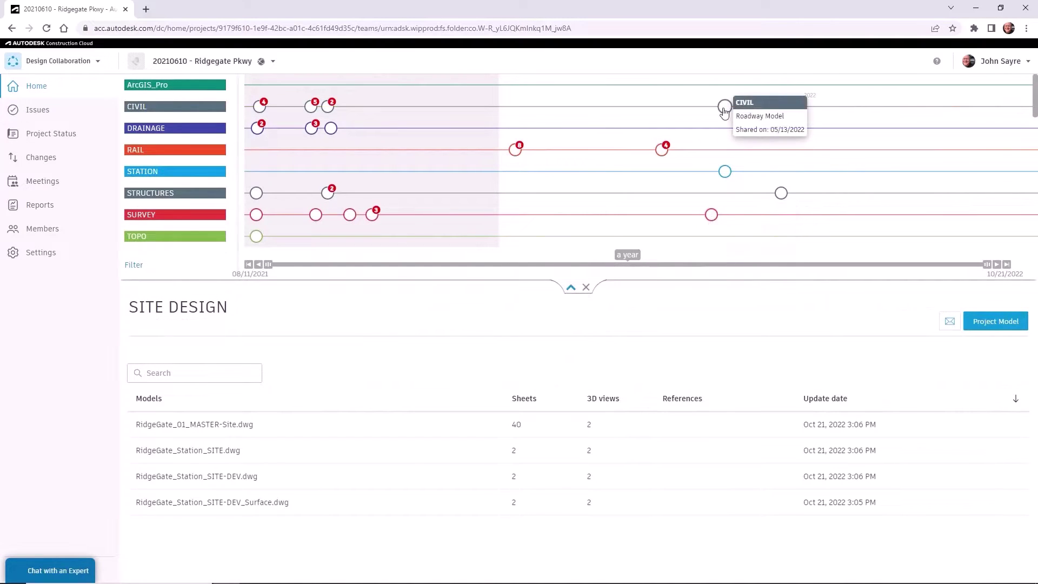
click(984, 324)
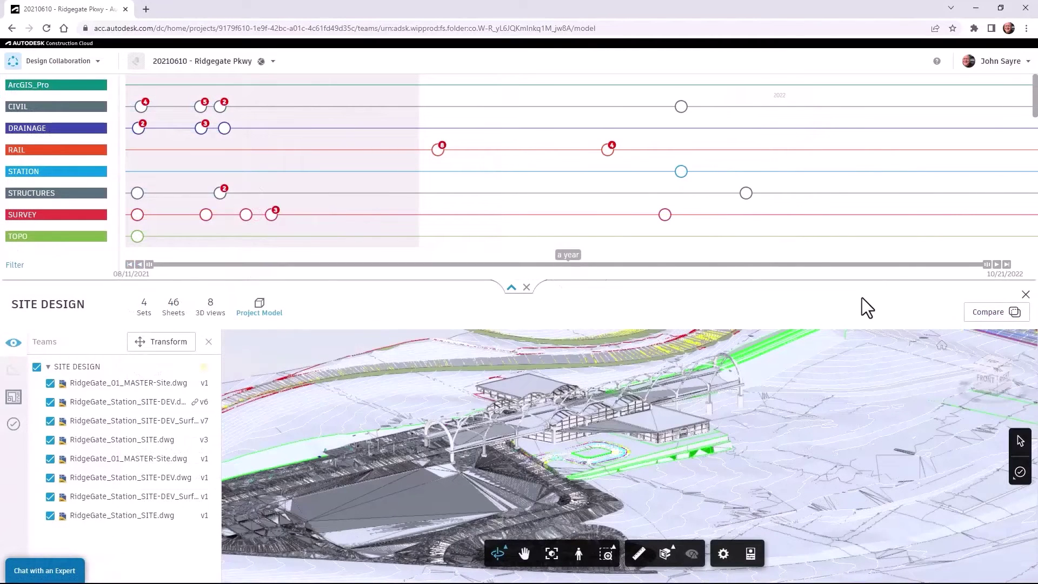
click(1004, 325)
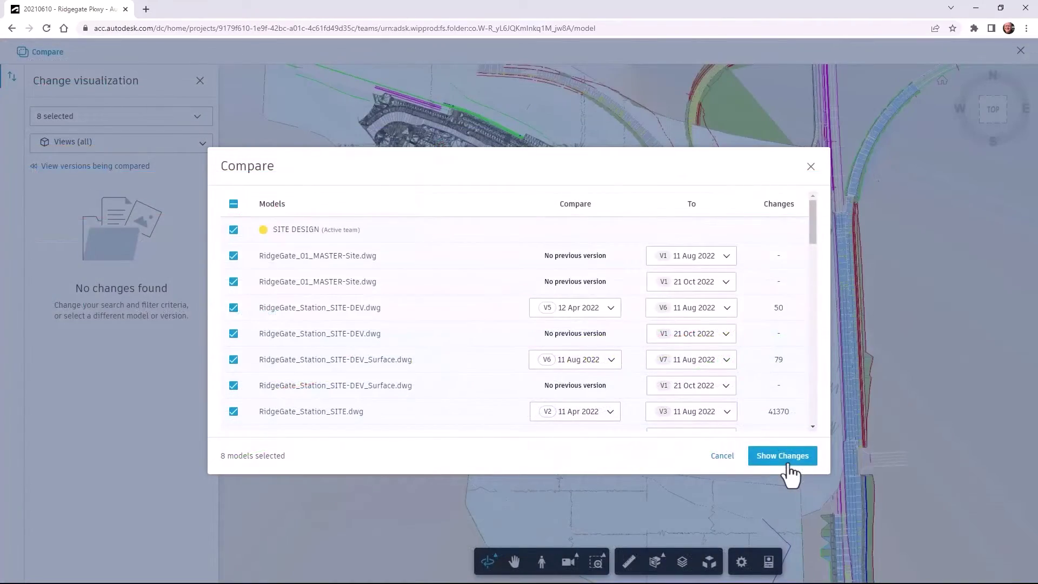
click(785, 458)
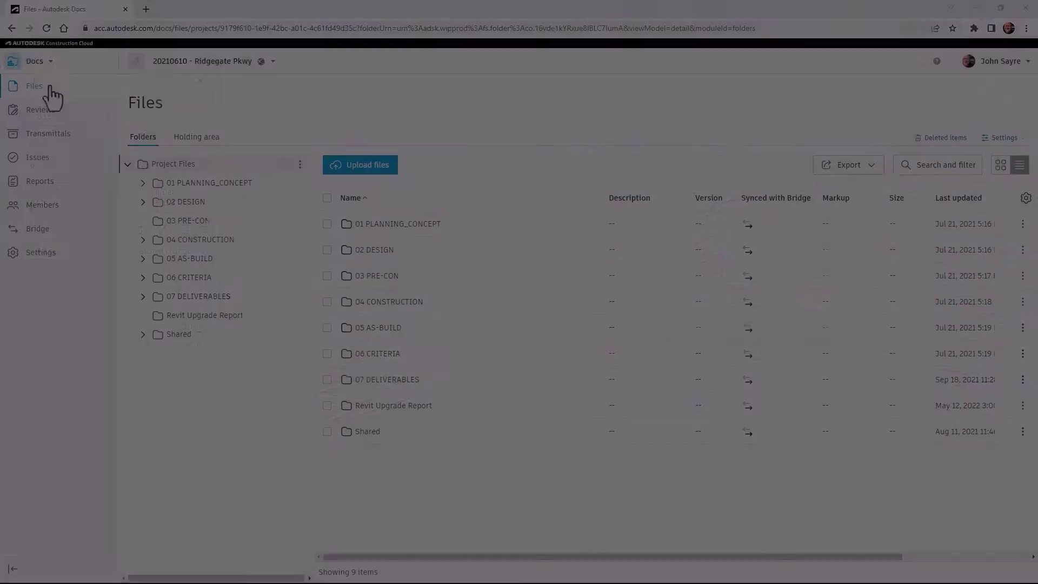
click(37, 62)
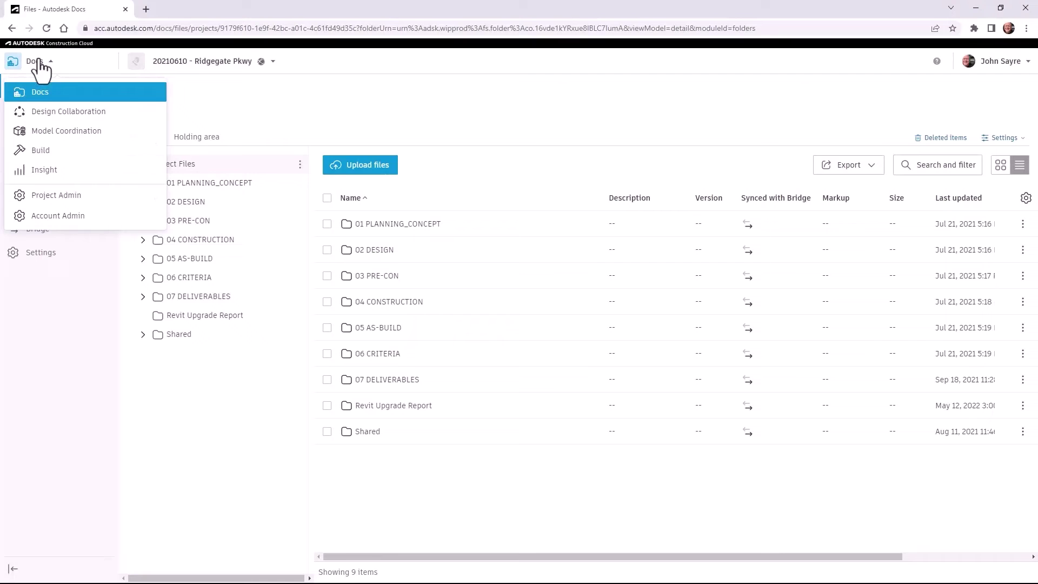
Switch to Model Coordination and show the Clashes matrix for the 51 project models
click(51, 133)
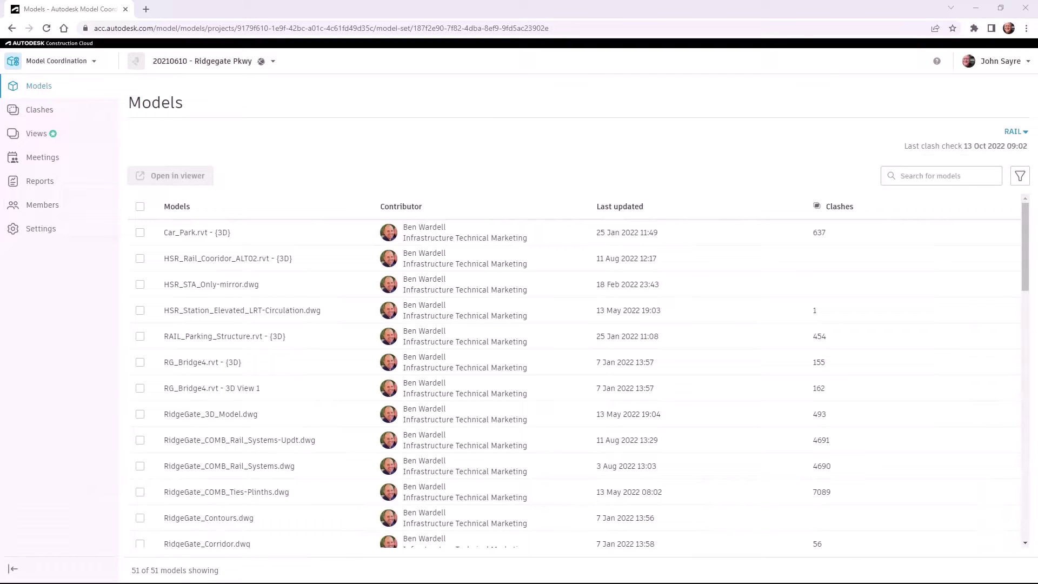
click(41, 115)
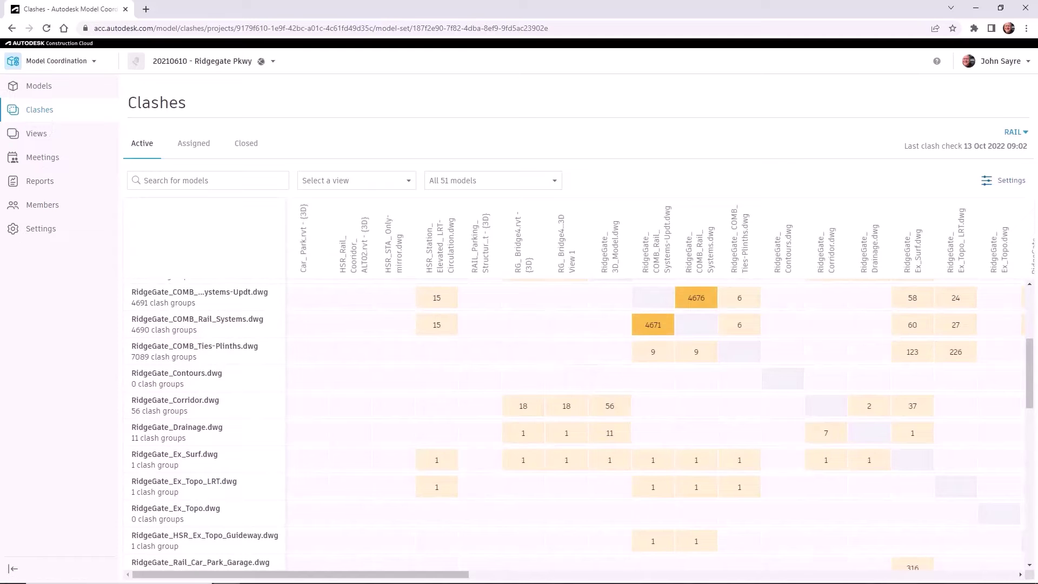
Open the Corridor–Drainage clash pair and isolate the LIGHT-RT pole's pipe clash
click(868, 407)
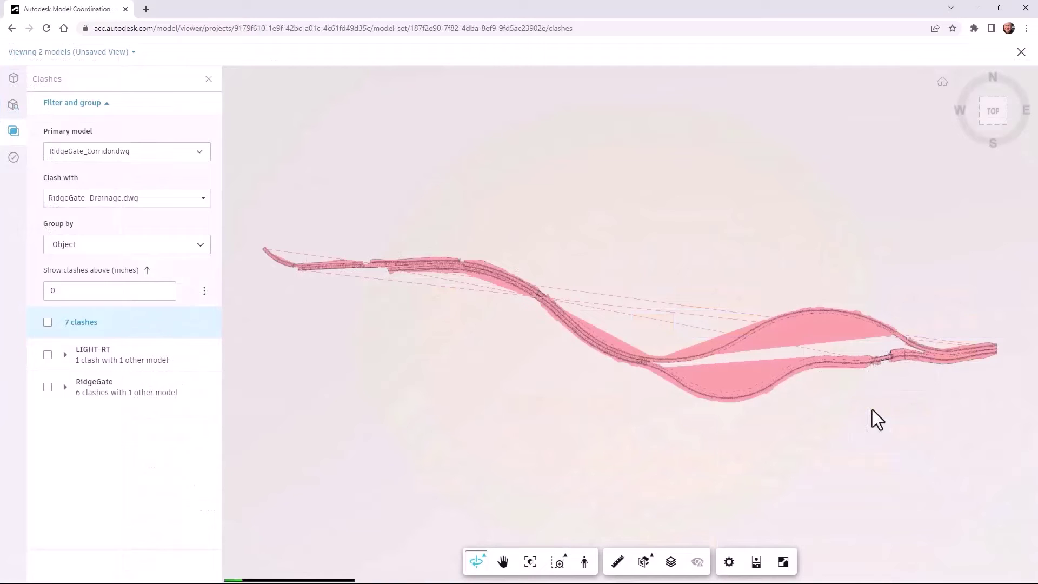
click(65, 355)
click(56, 402)
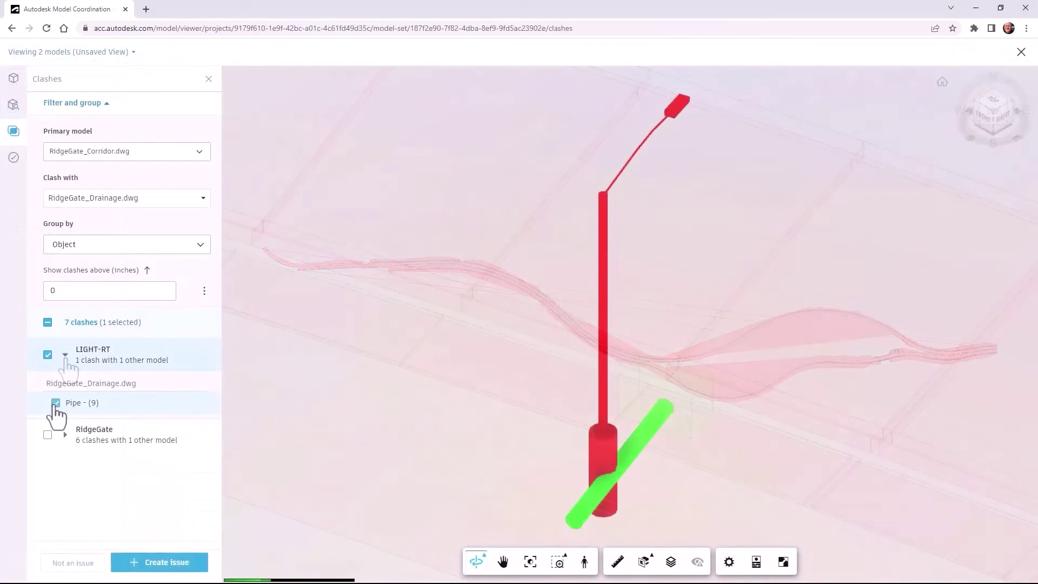